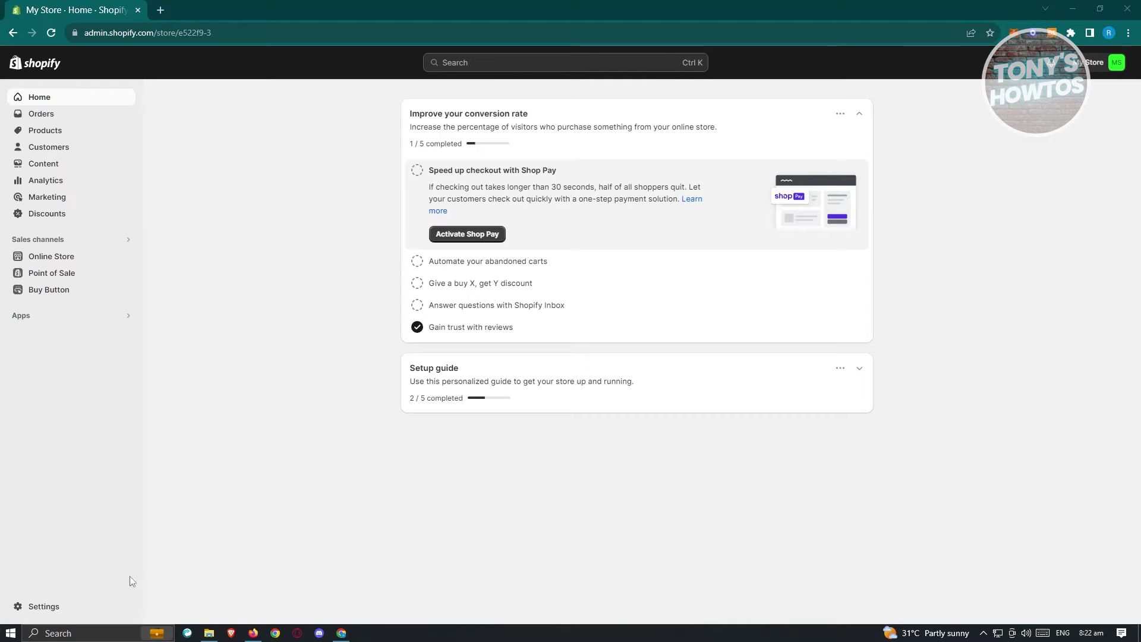
- Filter the other third-party payment providers for 'SKR', find no match, and return to Payments
{"action": "left_click", "coordinate": [53, 607]}
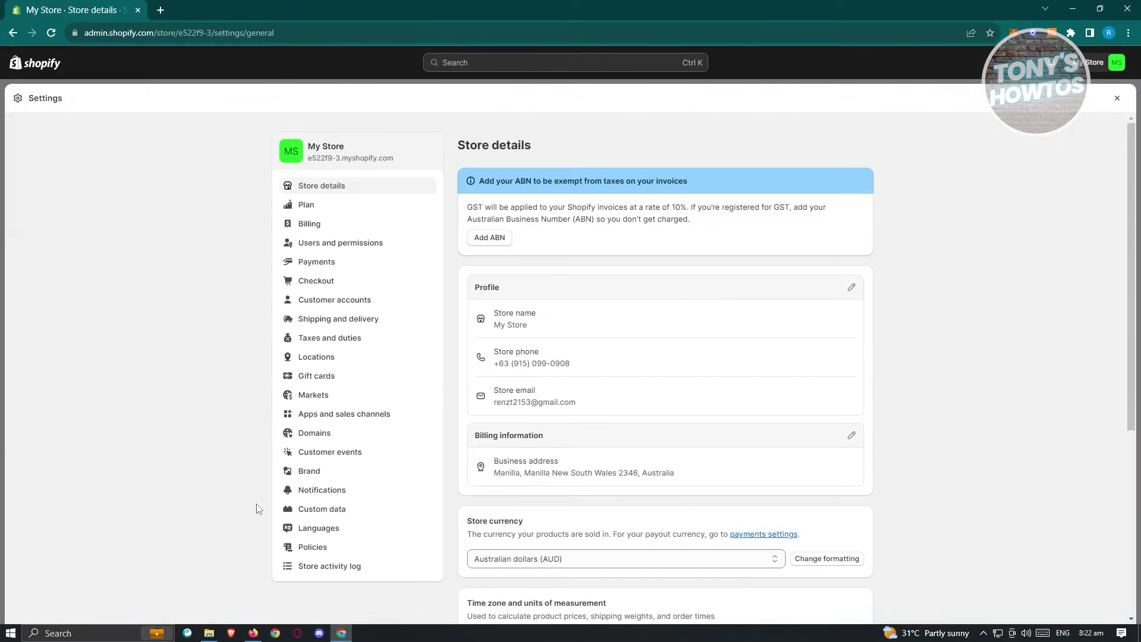
{"action": "left_click", "coordinate": [322, 268]}
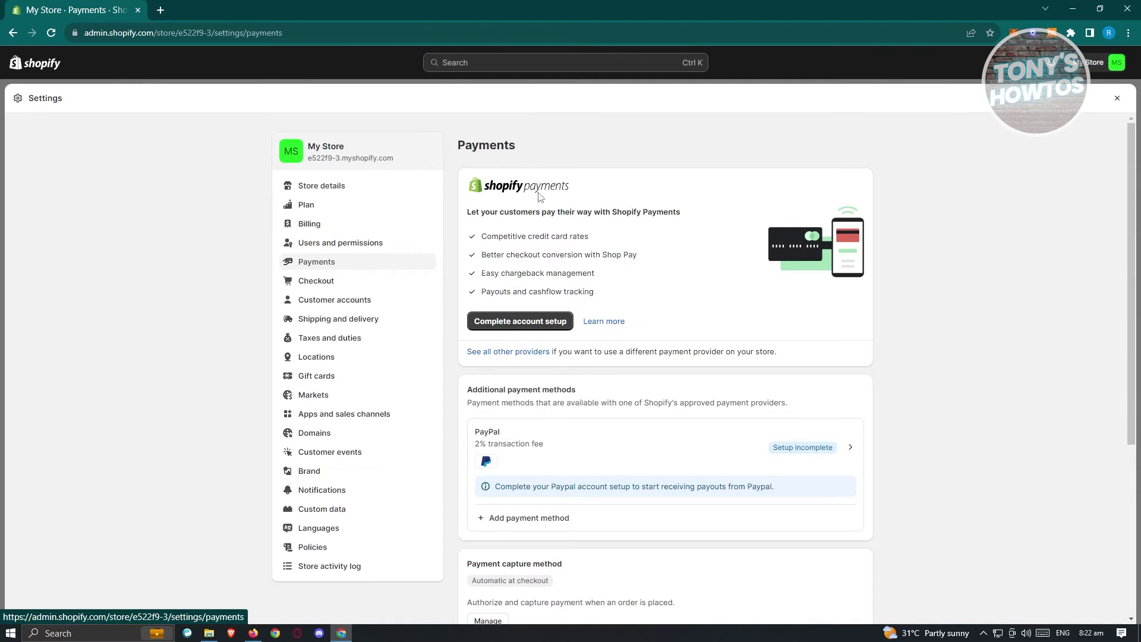
{"action": "scroll", "coordinate": [654, 278], "scroll_direction": "down", "scroll_amount": 1}
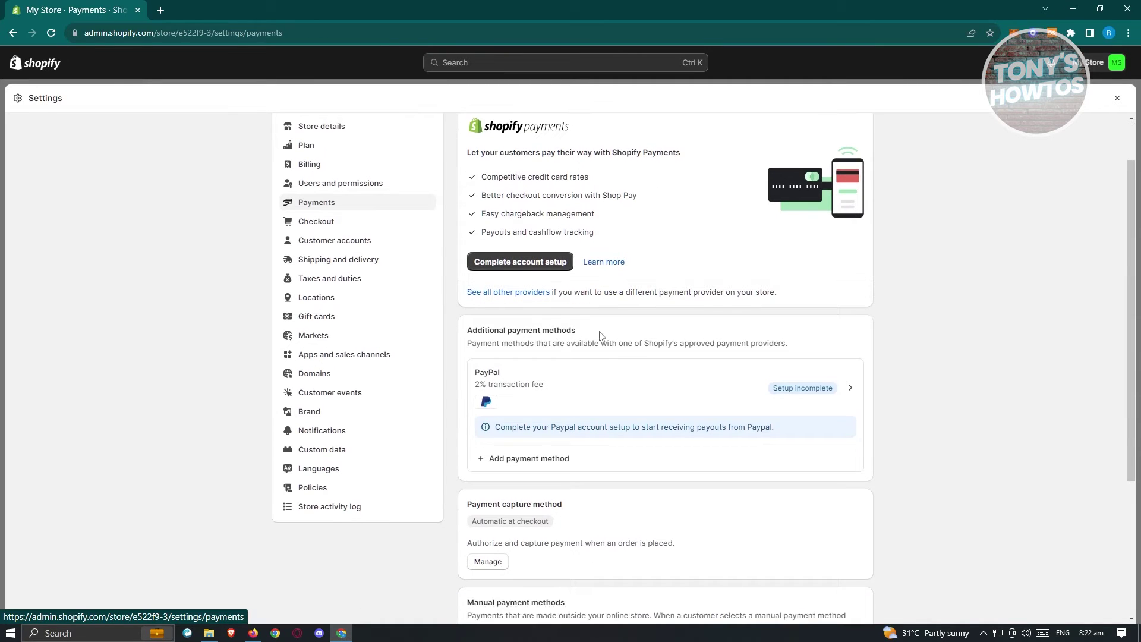
{"action": "left_click", "coordinate": [503, 292]}
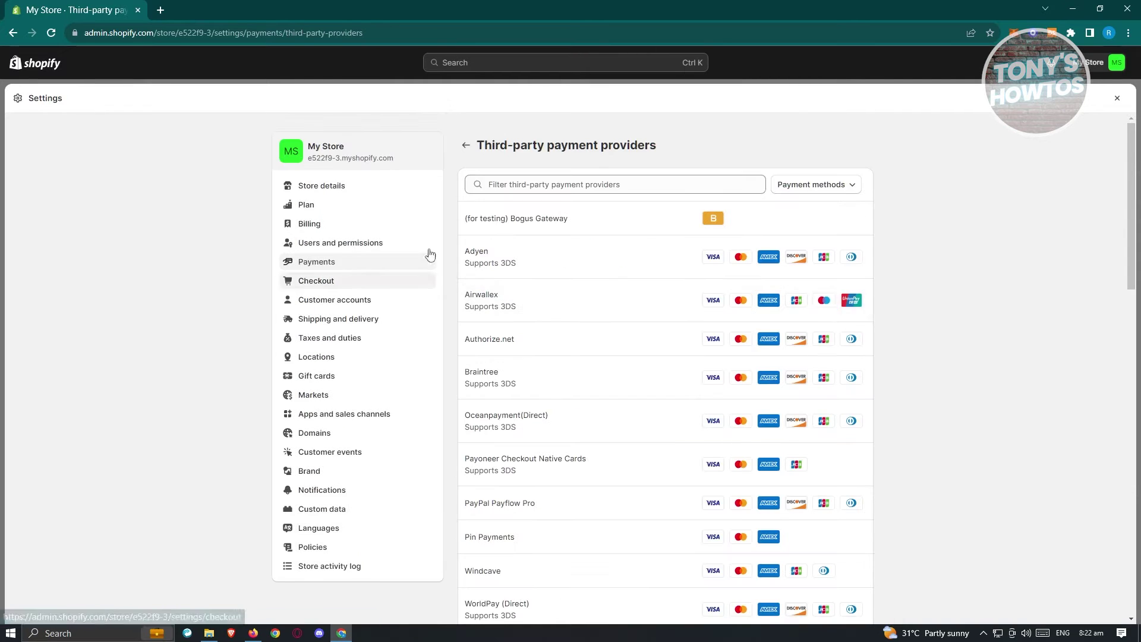
{"action": "left_click", "coordinate": [562, 184]}
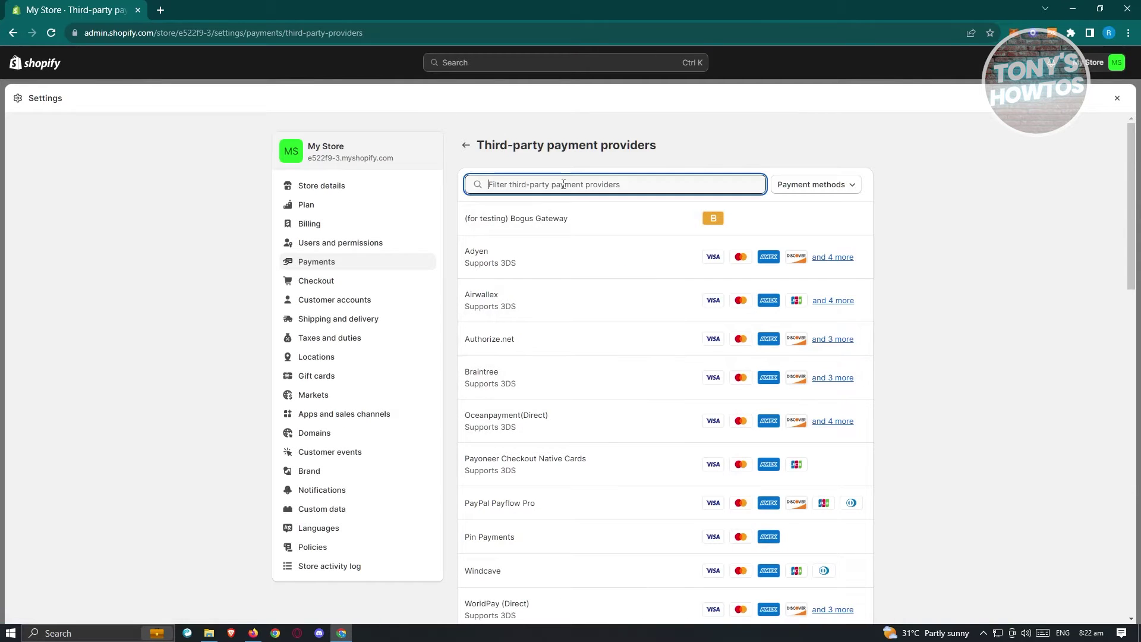
{"action": "type", "text": "SKRILL"}
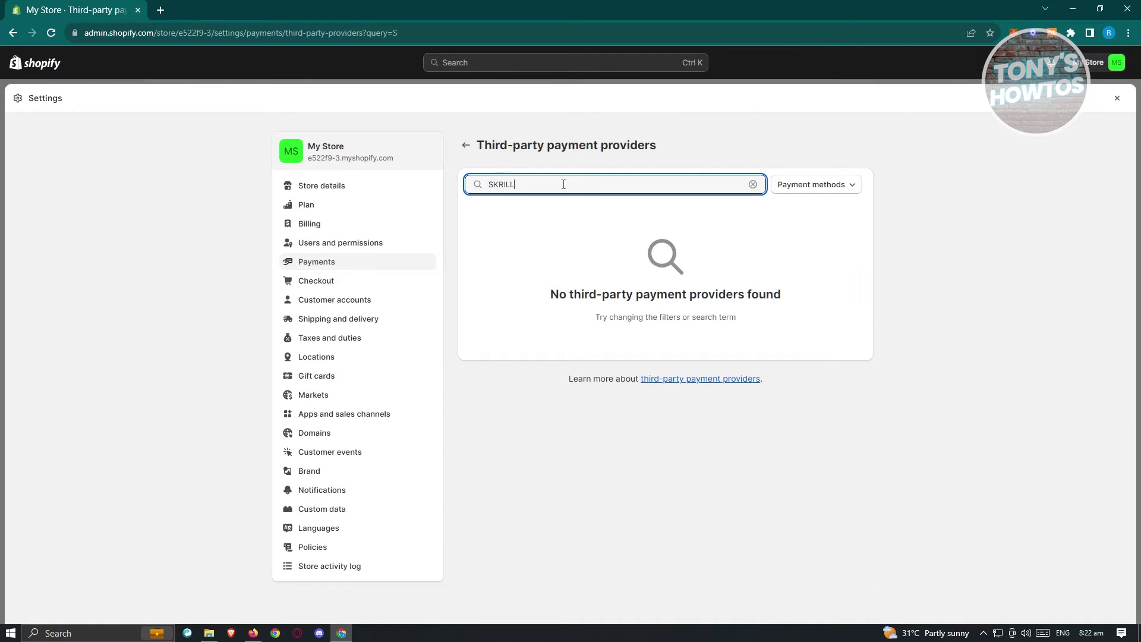
{"action": "left_click", "coordinate": [466, 145]}
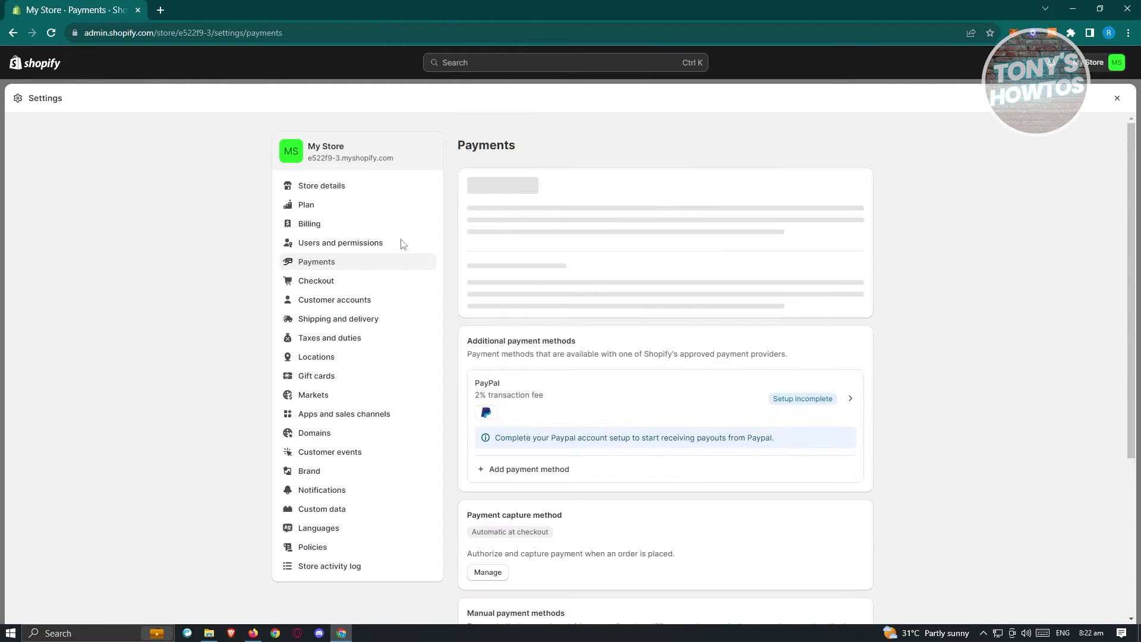
- Begin adding a payment method and search payment methods for 'SKRILL'
{"action": "scroll", "coordinate": [434, 334], "scroll_direction": "down", "scroll_amount": 1}
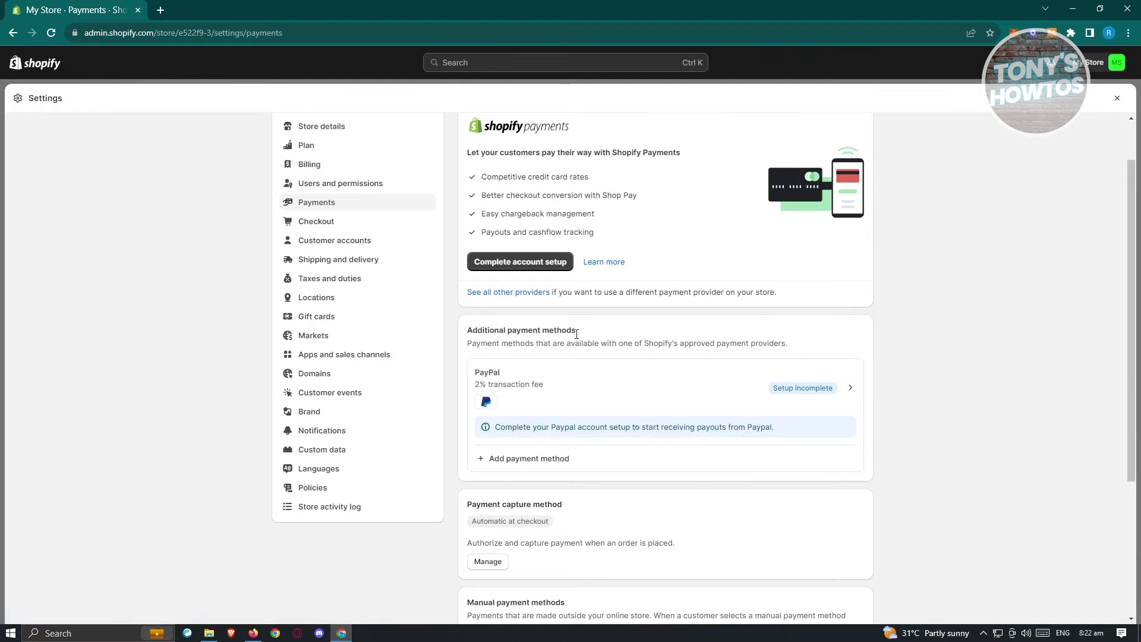
{"action": "left_click", "coordinate": [515, 459]}
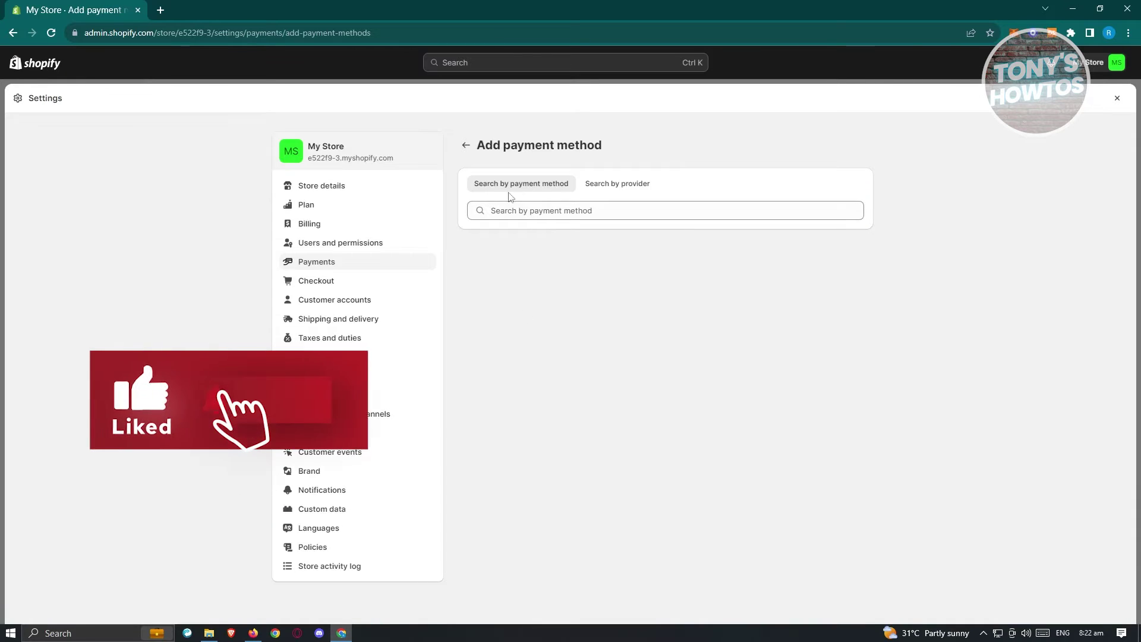
{"action": "left_click", "coordinate": [536, 209]}
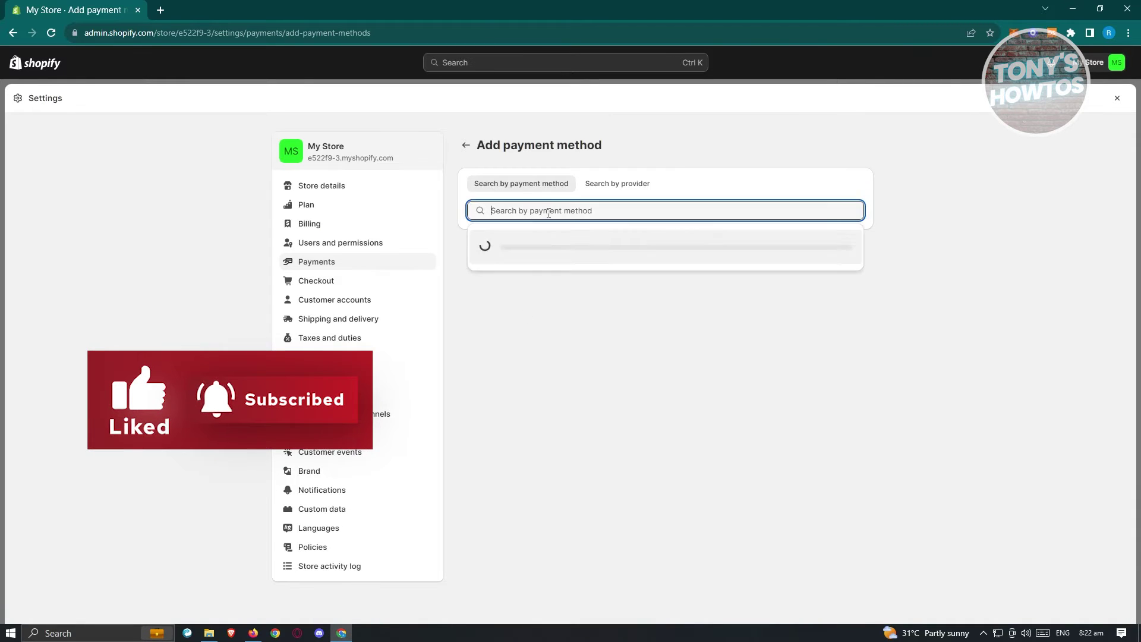
{"action": "type", "text": "SKRILL"}
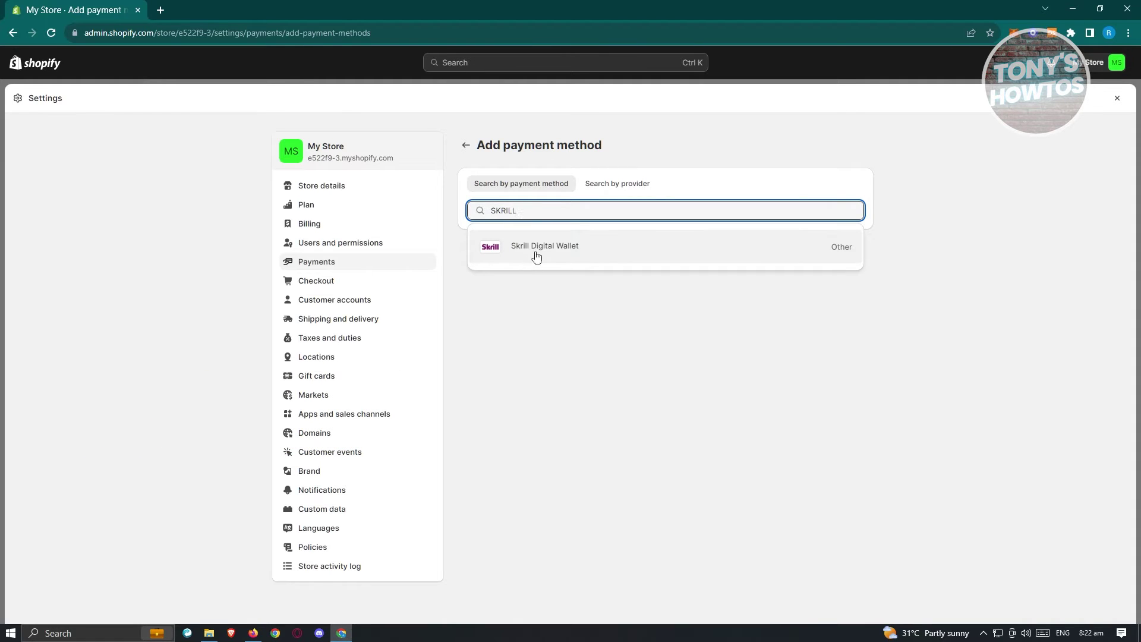
- Search providers for 'SKRILL', open Skrill Official, and start connecting the store to it
{"action": "left_click", "coordinate": [617, 184]}
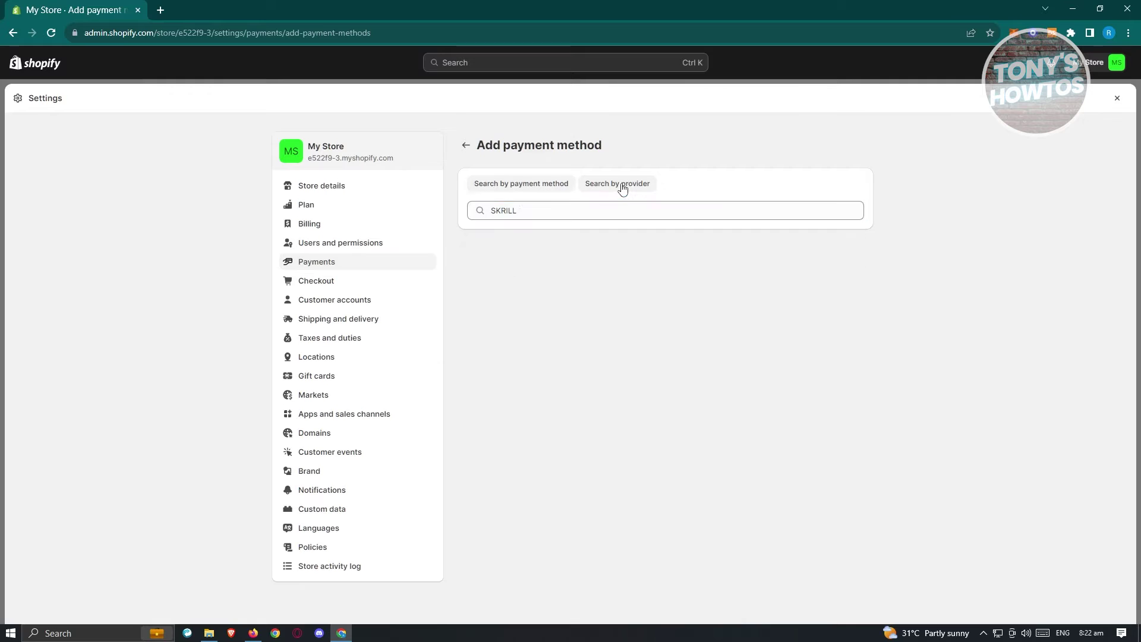
{"action": "left_click", "coordinate": [562, 211]}
{"action": "type", "text": "SKRILL"}
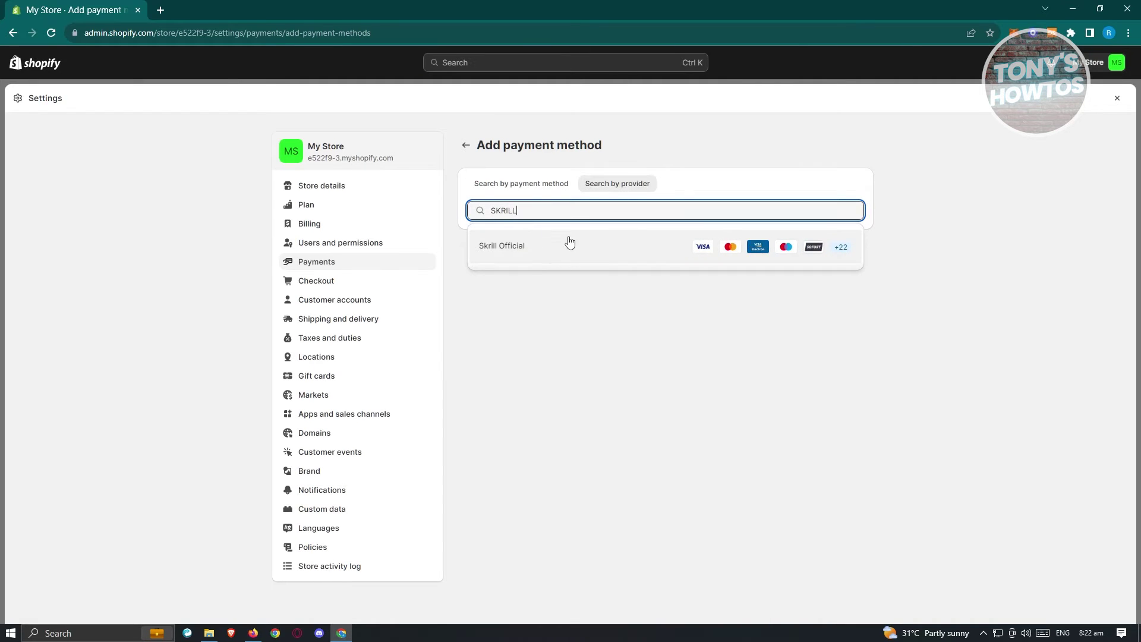
{"action": "left_click", "coordinate": [551, 247]}
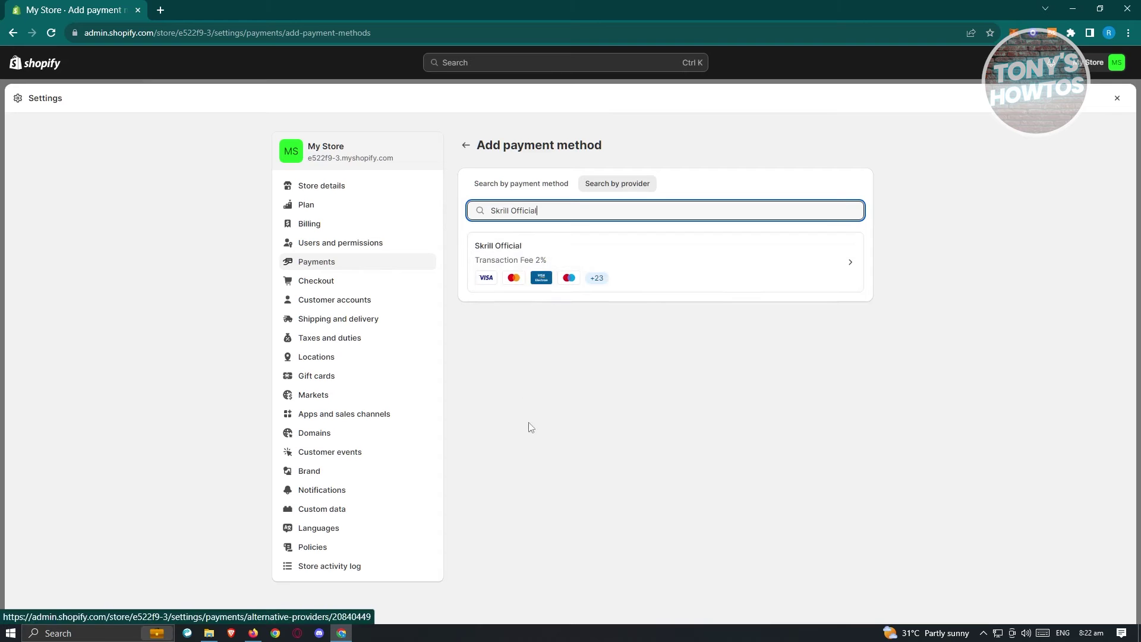
{"action": "left_click", "coordinate": [618, 256]}
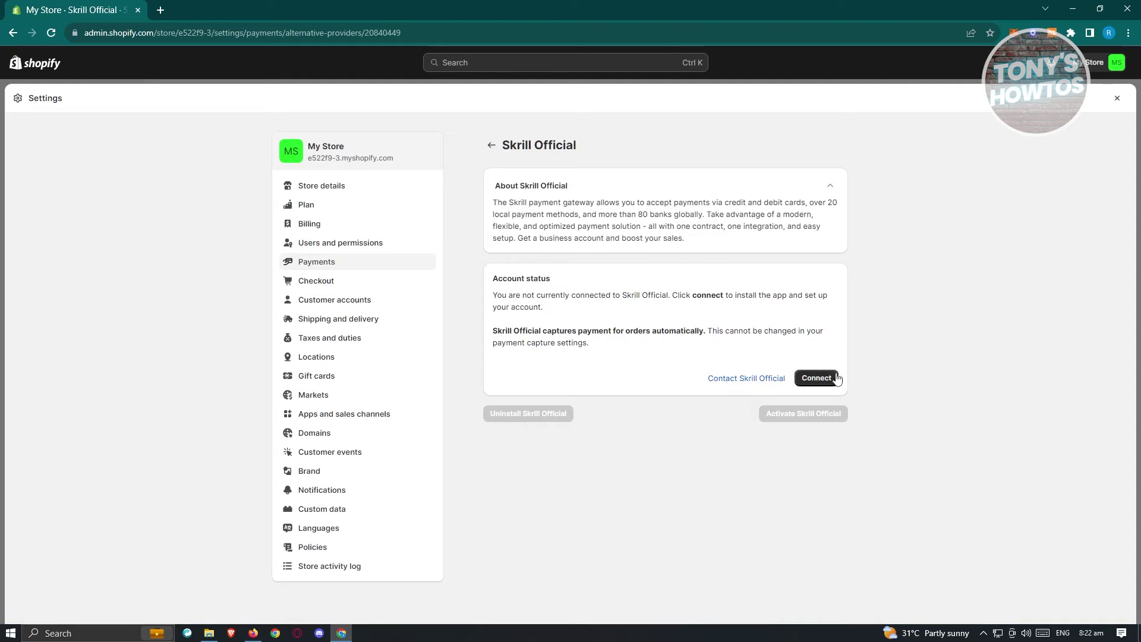
{"action": "left_click", "coordinate": [829, 381]}
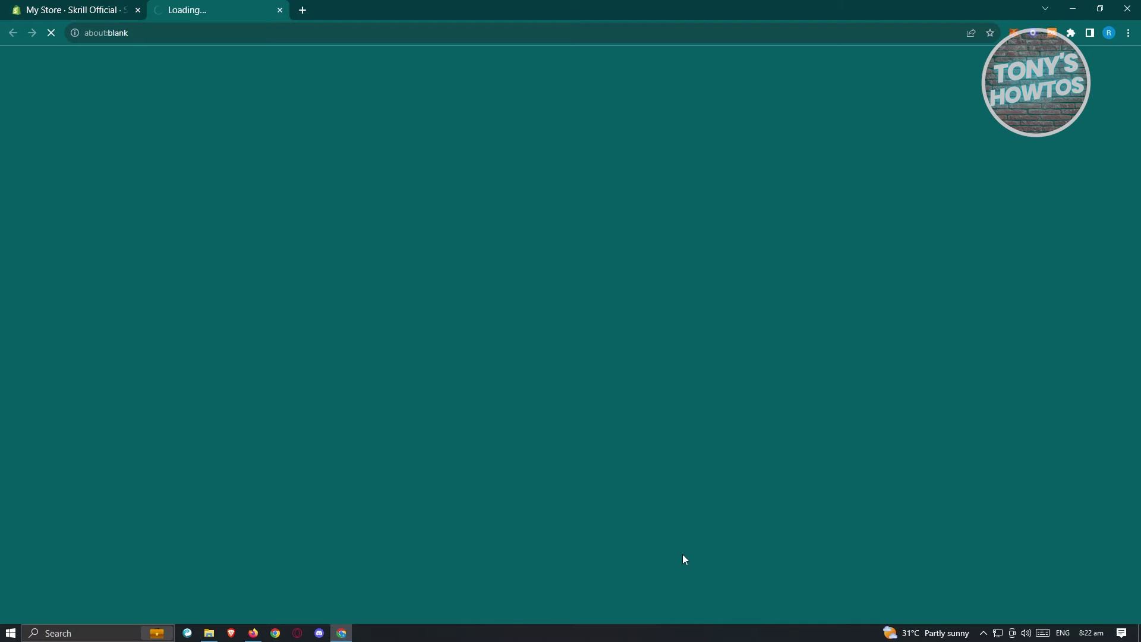
- Filter payment methods by 'SKRIL' and list the providers offering Skrill Digital Wallet
{"action": "left_click", "coordinate": [77, 5]}
{"action": "left_click", "coordinate": [487, 146]}
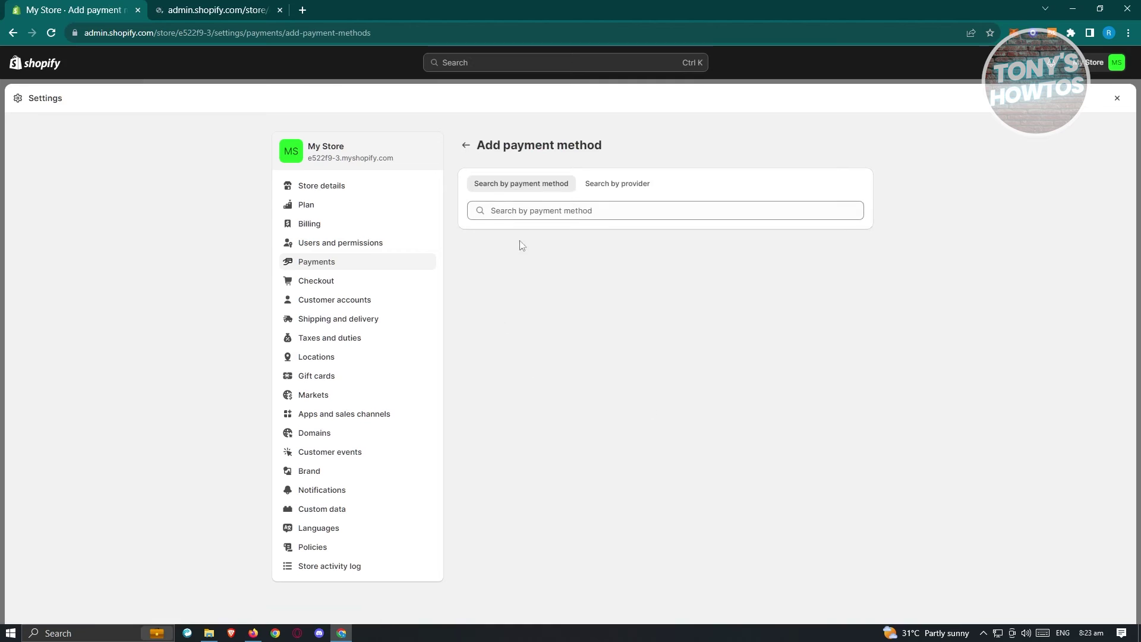
{"action": "left_click", "coordinate": [607, 211]}
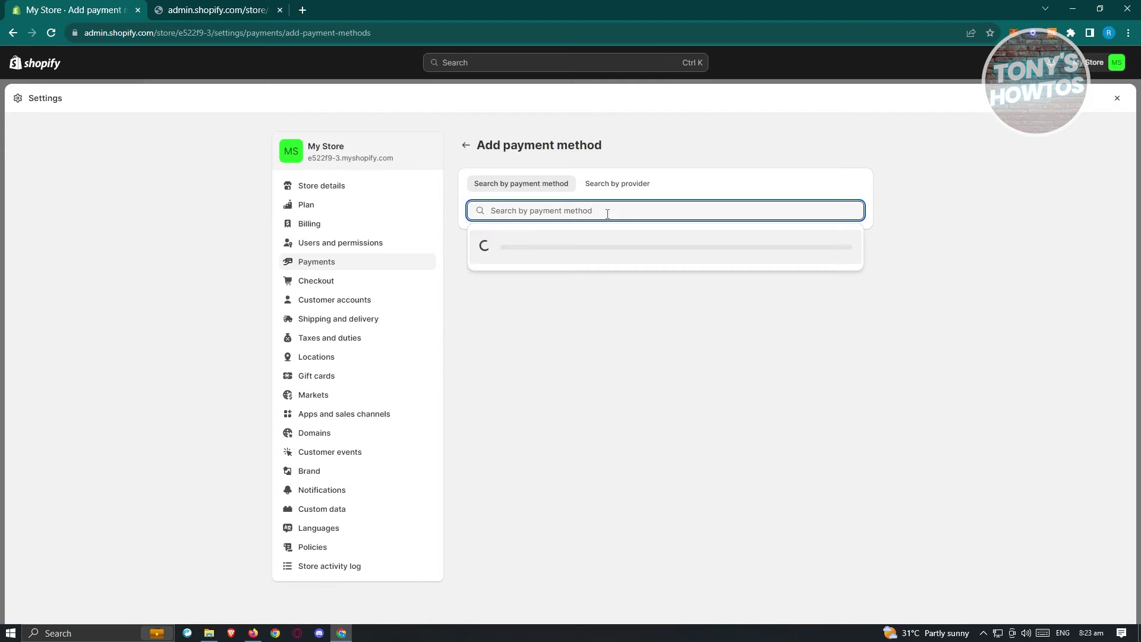
{"action": "type", "text": "SKRILL"}
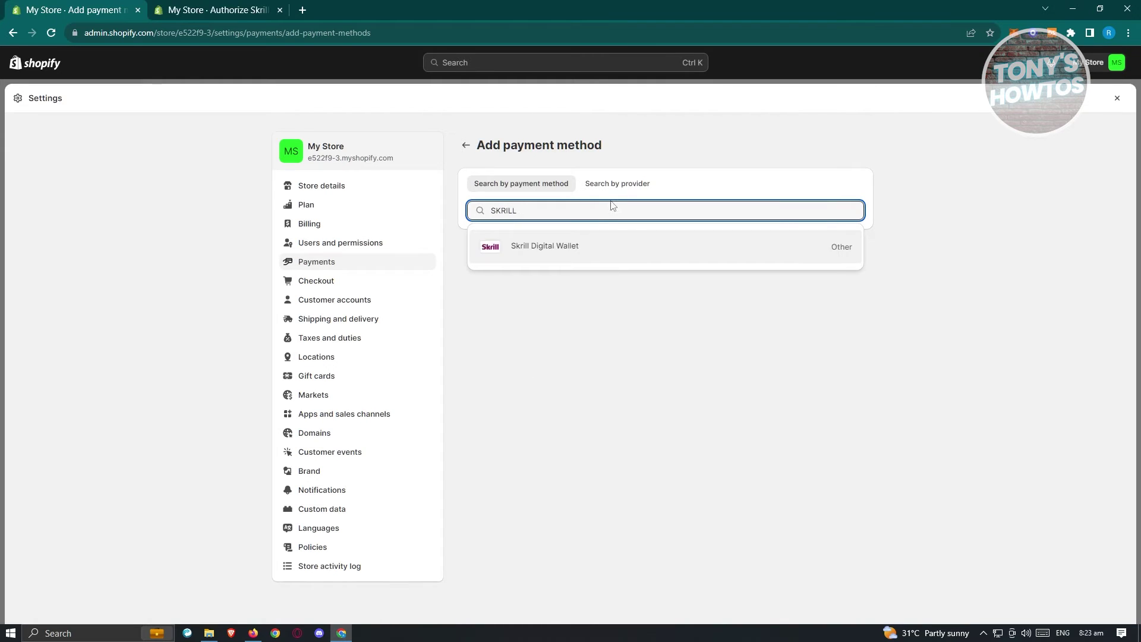
{"action": "left_click", "coordinate": [639, 253]}
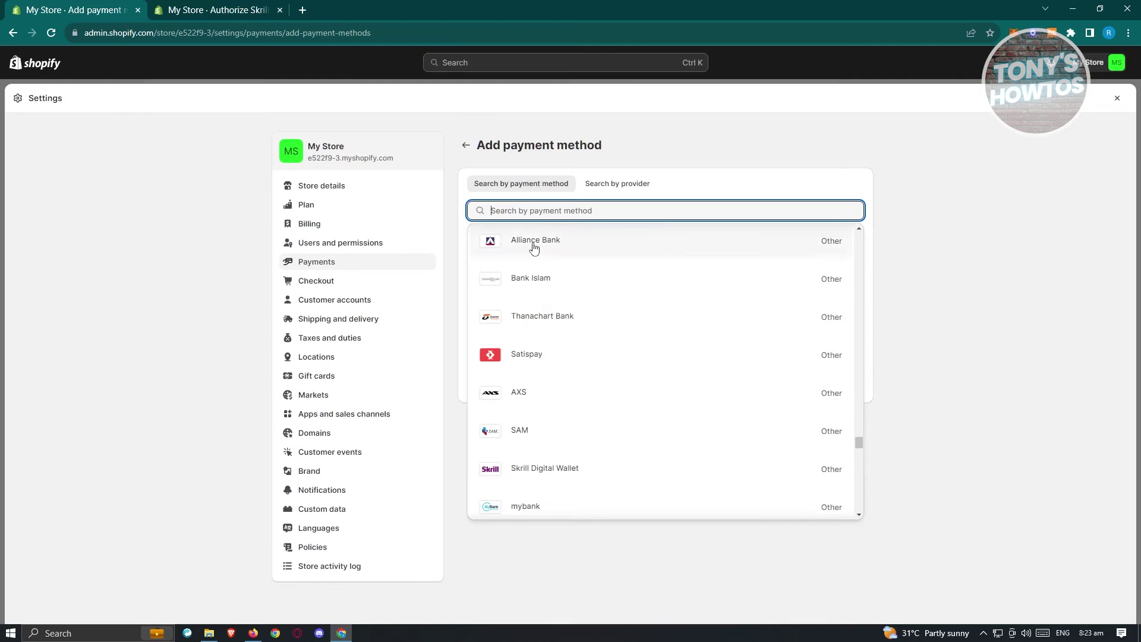
{"action": "left_click", "coordinate": [1087, 213]}
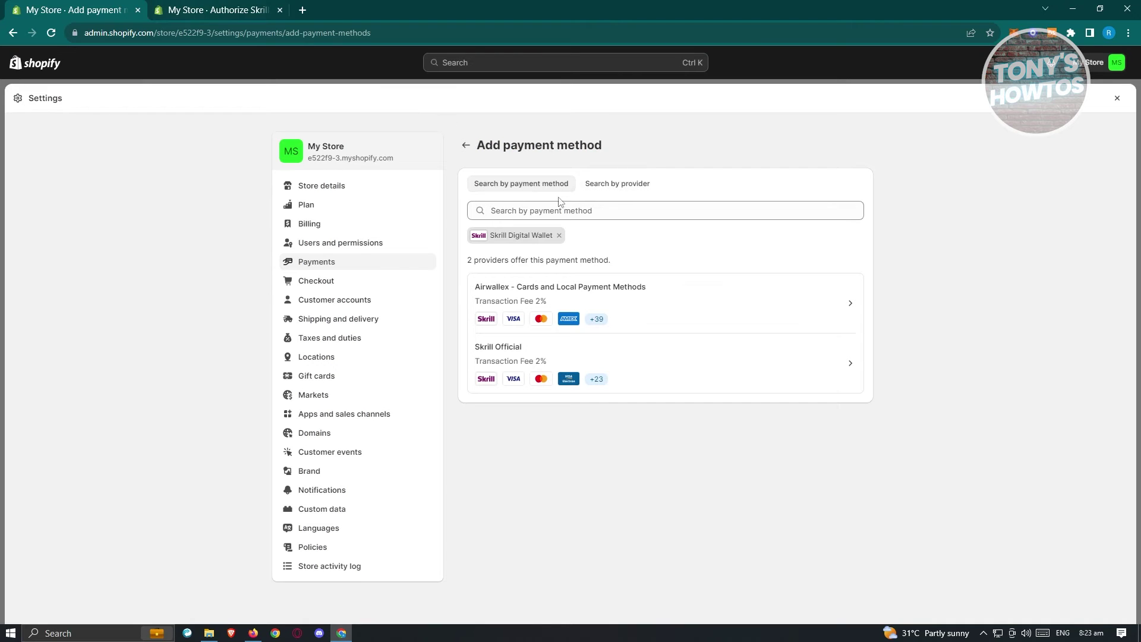
{"action": "left_click", "coordinate": [205, 9]}
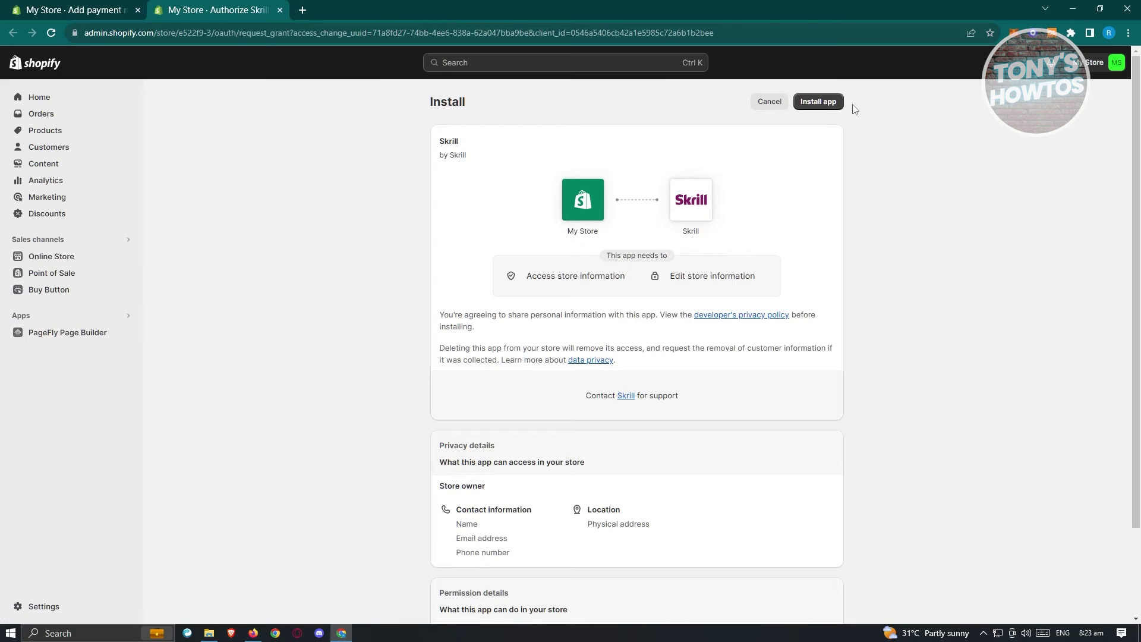
- Approve installing the Skrill app, return to the providers list, then view the Skrill settings form
{"action": "left_click", "coordinate": [835, 104]}
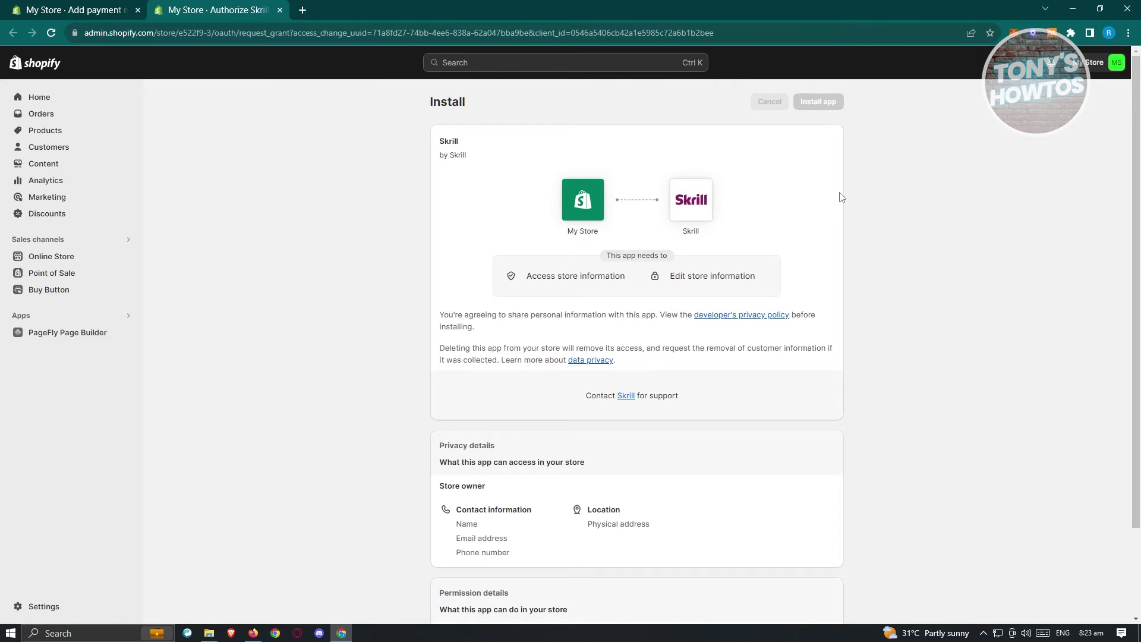
{"action": "left_click", "coordinate": [66, 6]}
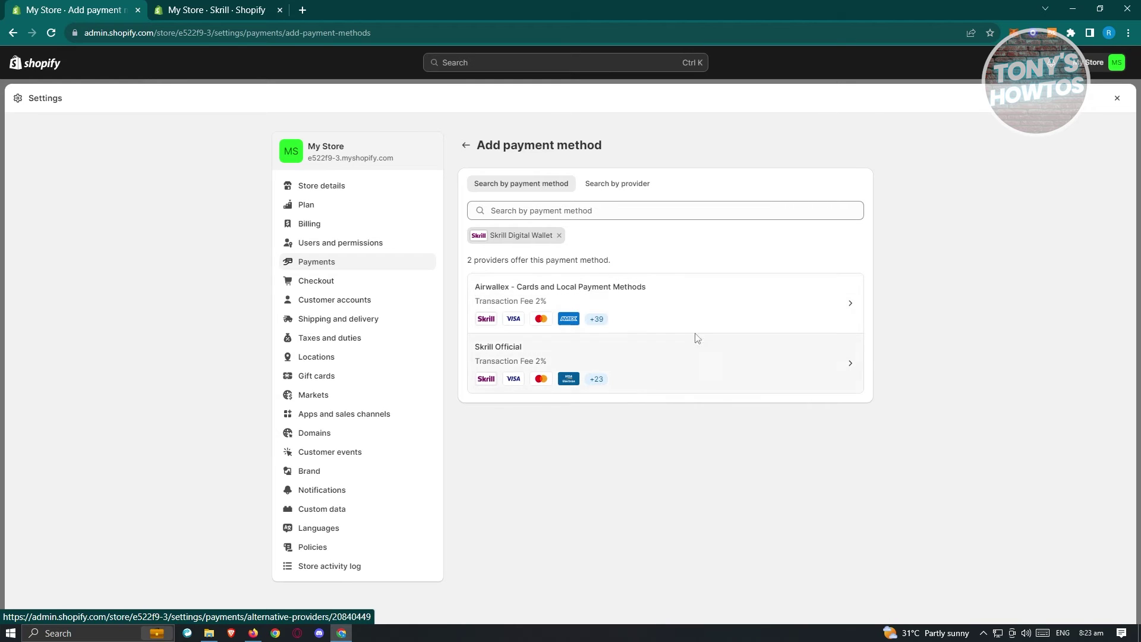
{"action": "left_click", "coordinate": [215, 10]}
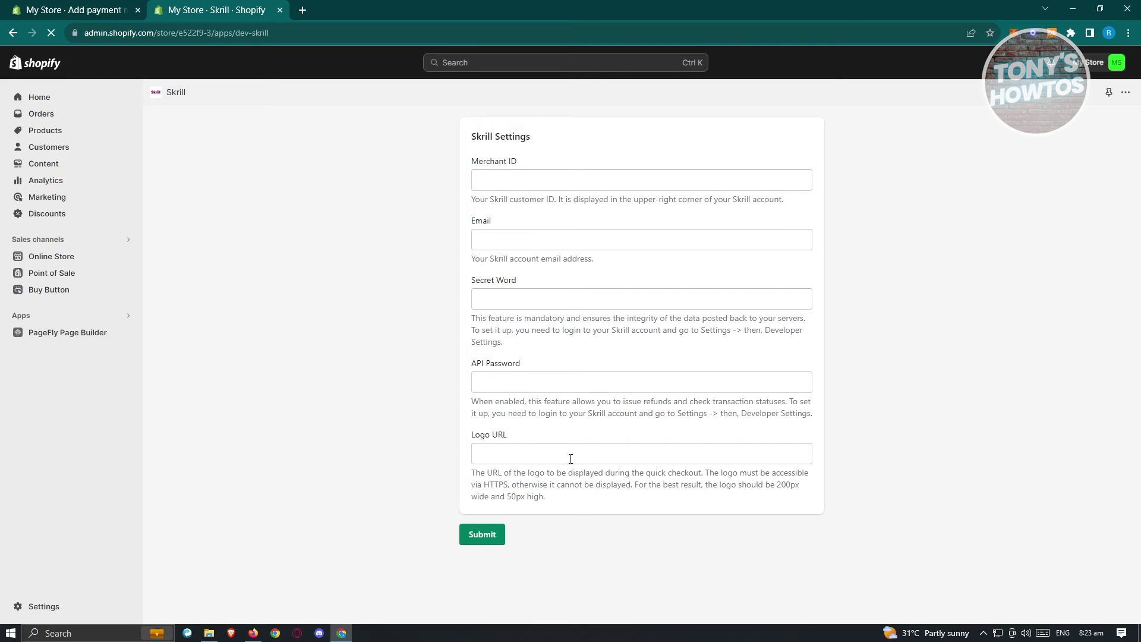
- Open the store Settings at Store details, leaving the Skrill merchant ID, email and password fields empty
{"action": "left_click", "coordinate": [42, 609]}
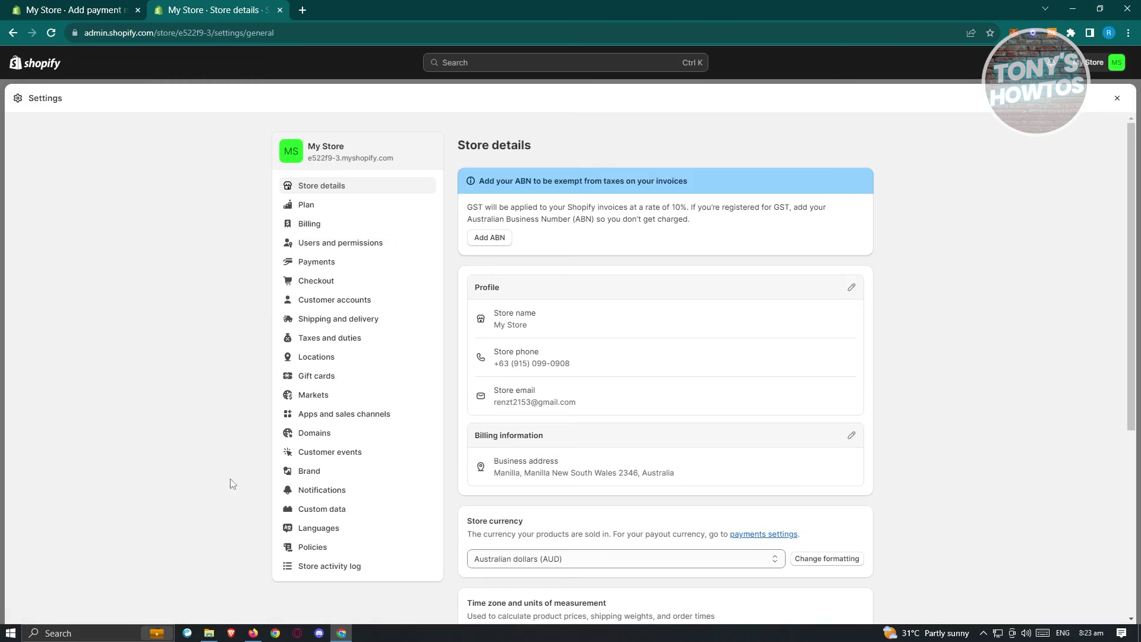
- Search providers for 's', open the Skrill Official page, and start finishing the Skrill account setup
{"action": "left_click", "coordinate": [299, 268]}
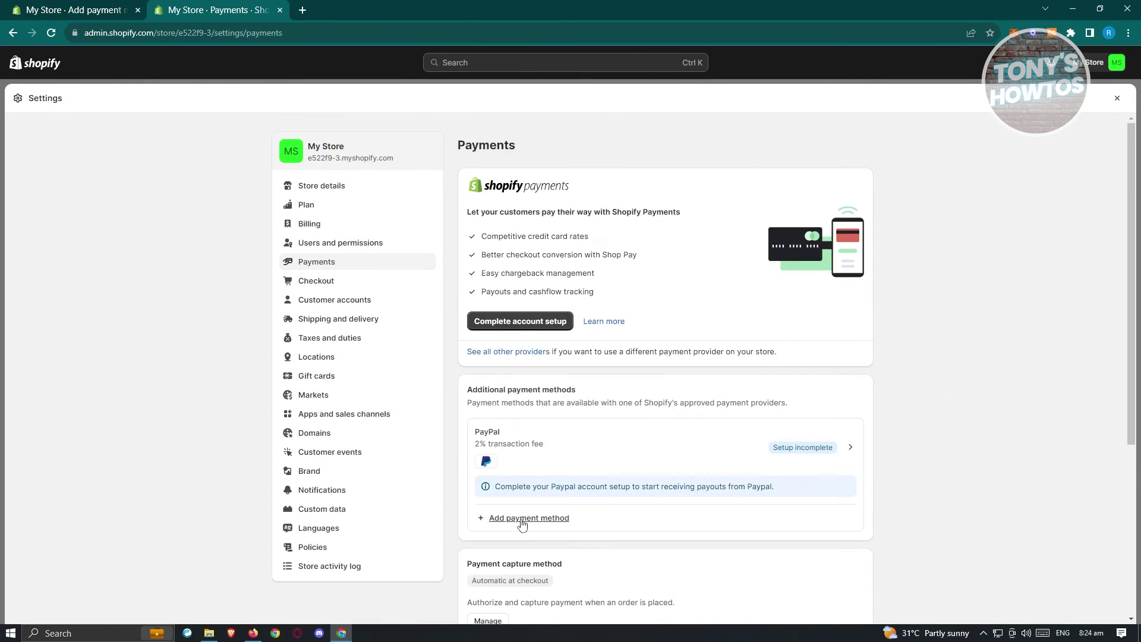
{"action": "left_click", "coordinate": [522, 518]}
{"action": "left_click", "coordinate": [618, 185]}
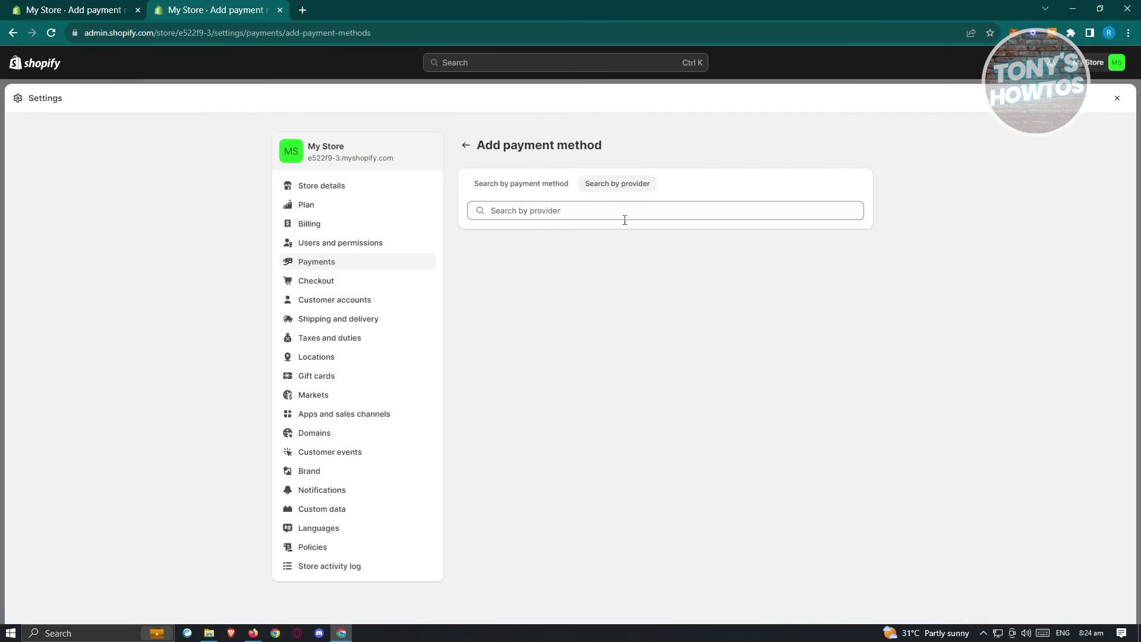
{"action": "left_click", "coordinate": [565, 212]}
{"action": "type", "text": "s"}
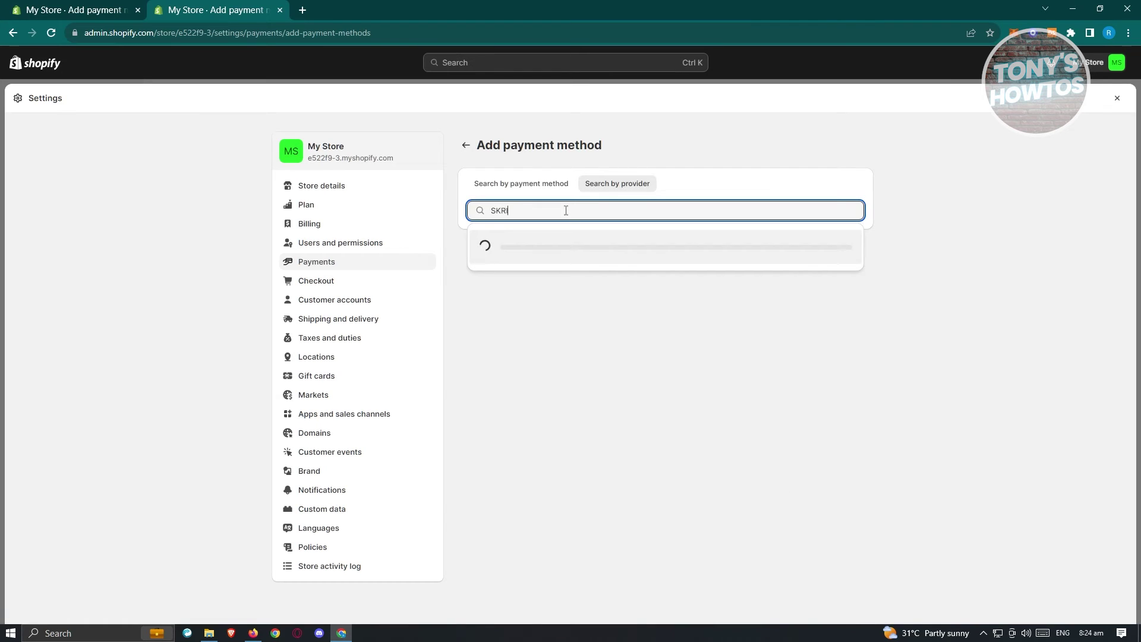
{"action": "left_click", "coordinate": [576, 251]}
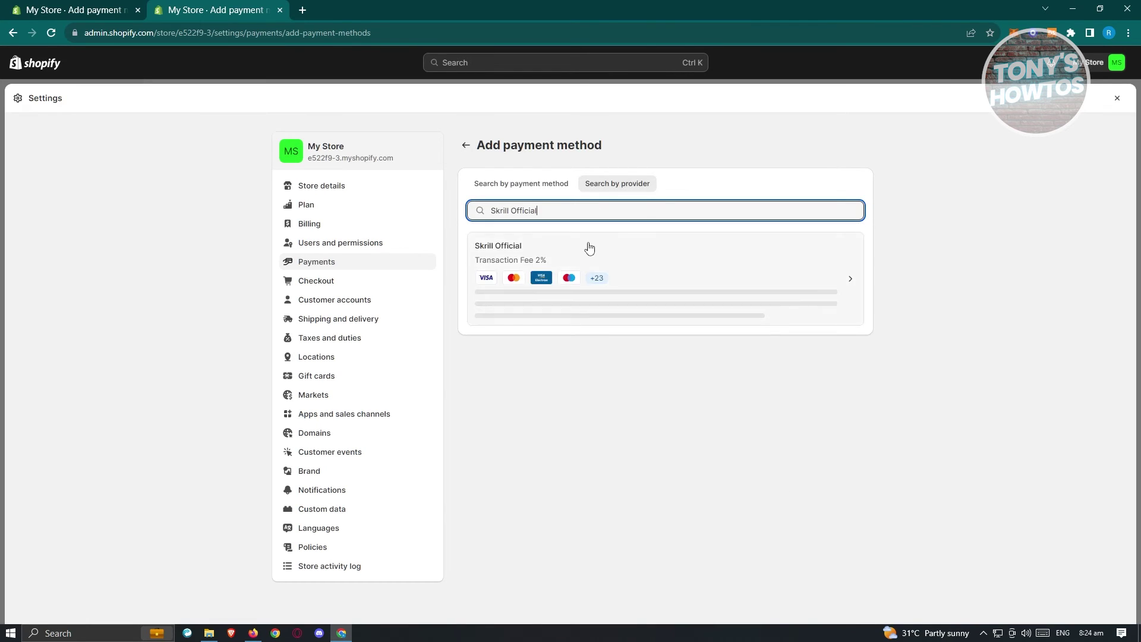
{"action": "left_click", "coordinate": [654, 263]}
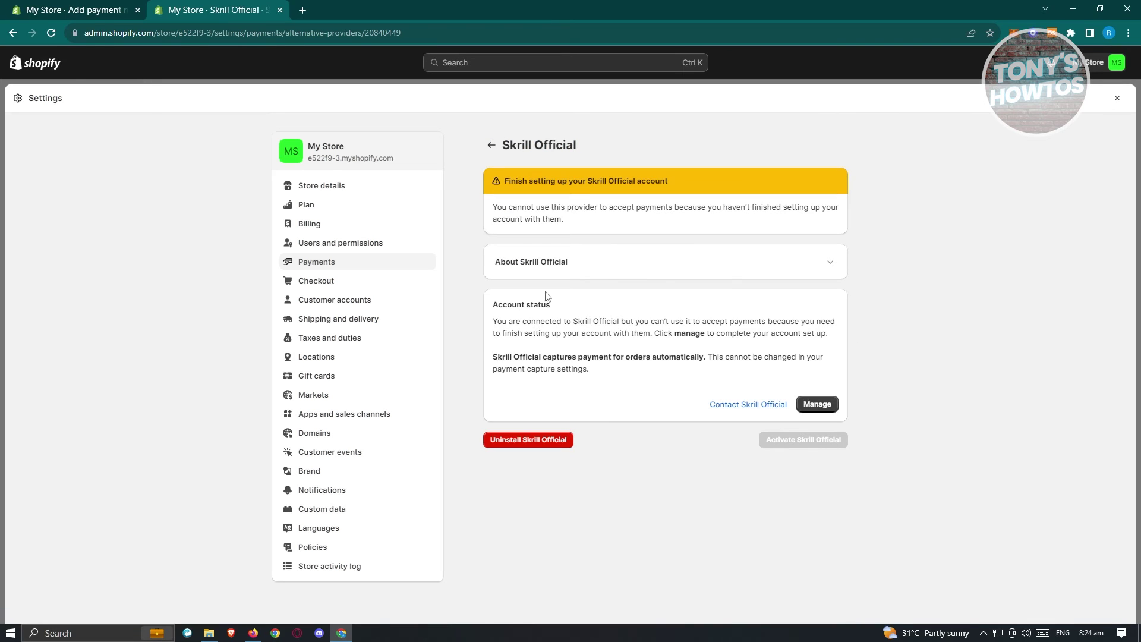
{"action": "left_click", "coordinate": [829, 410]}
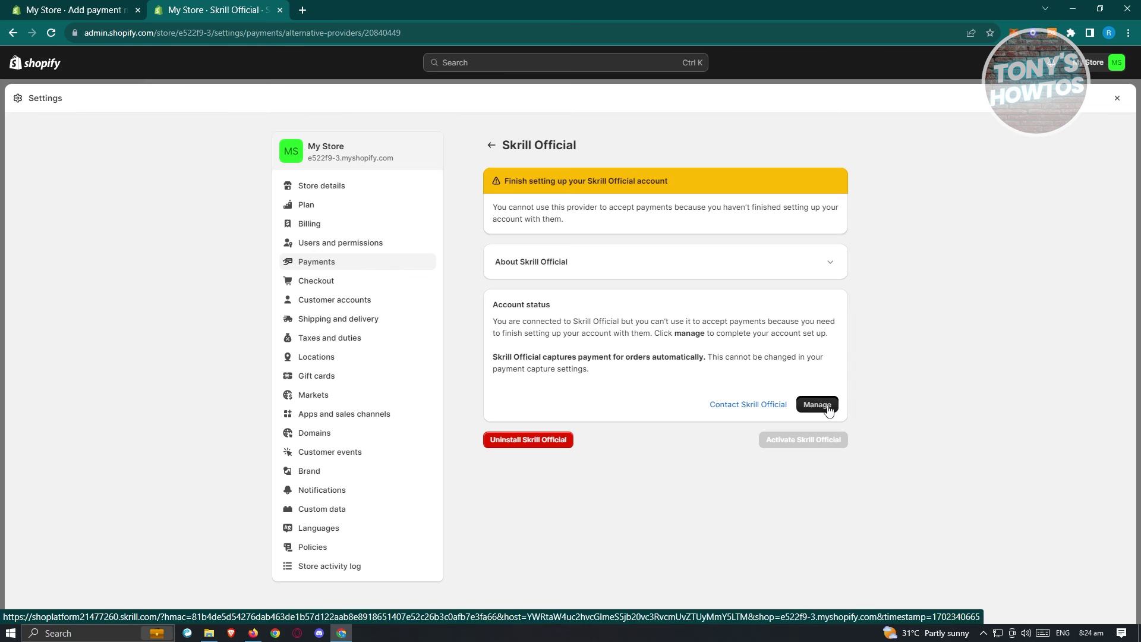